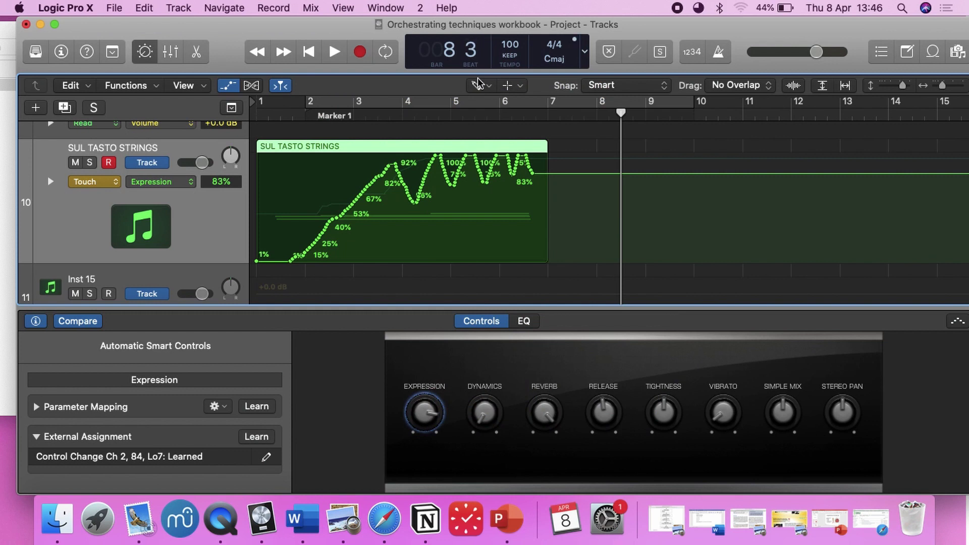
# - Replace Play's old key command assignment with the controller's play button, learned as Control Change Ch 2, 24
pyautogui.click(80, 7)
pyautogui.moveTo(113, 76)
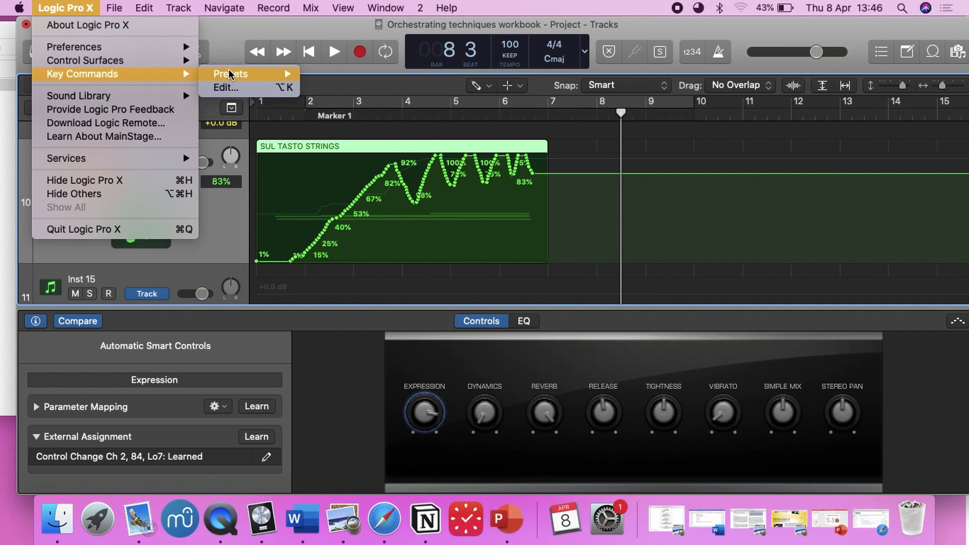
pyautogui.click(231, 85)
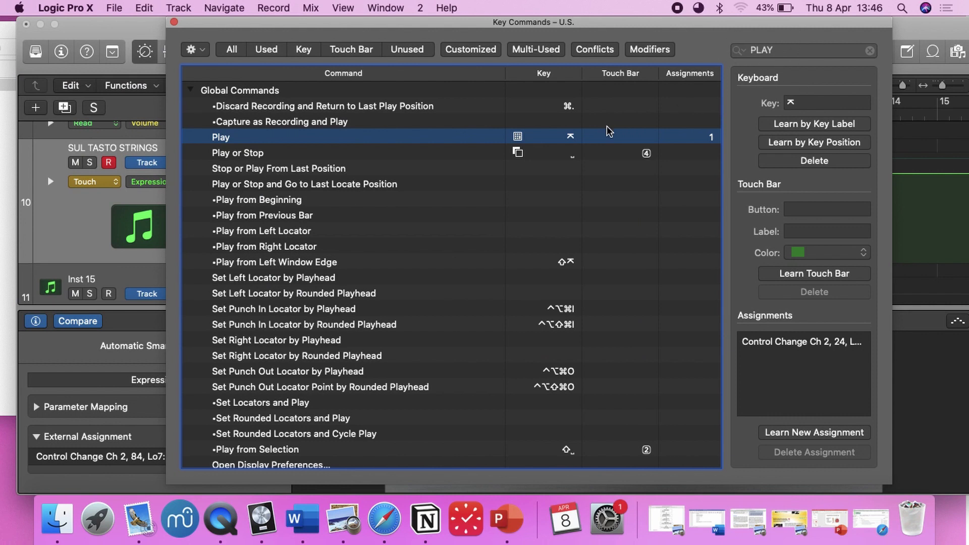
pyautogui.click(806, 342)
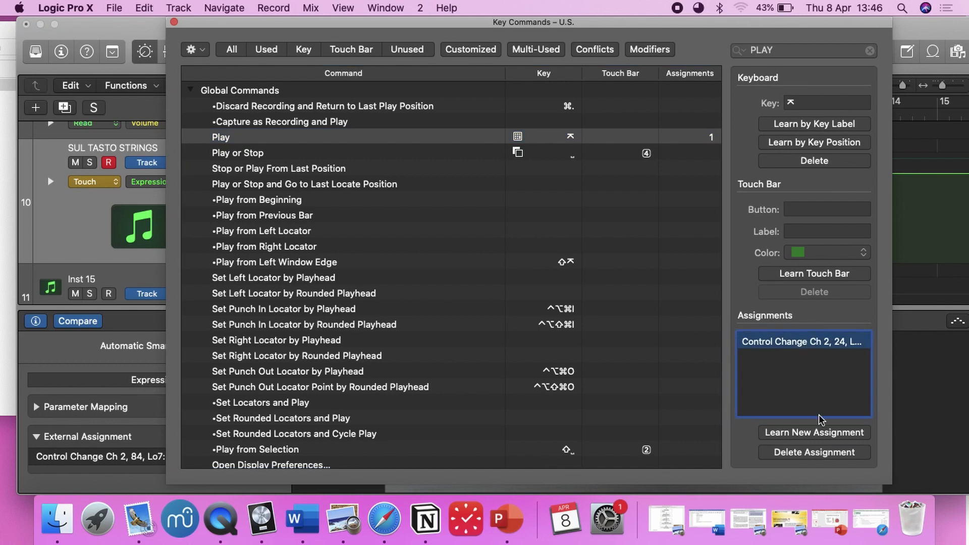
pyautogui.click(809, 454)
pyautogui.click(795, 435)
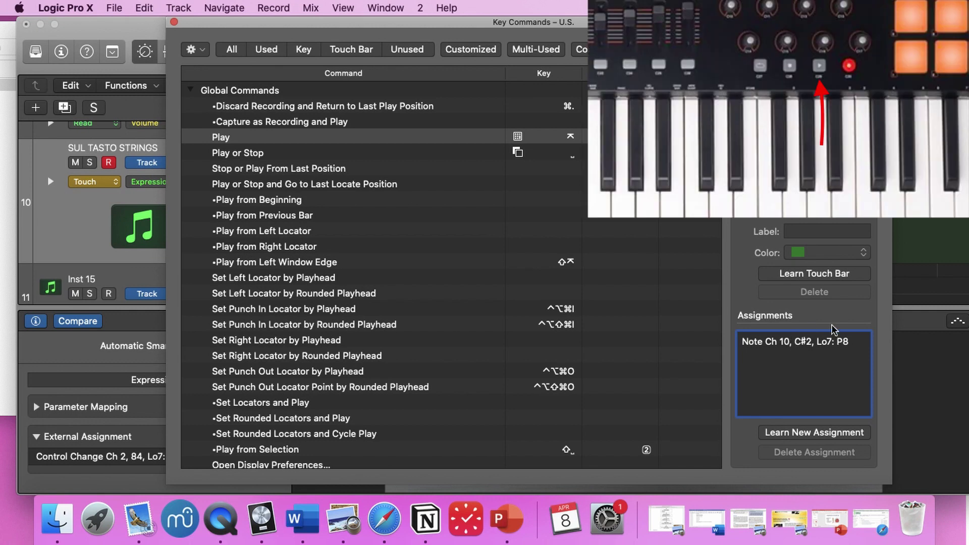
pyautogui.click(840, 433)
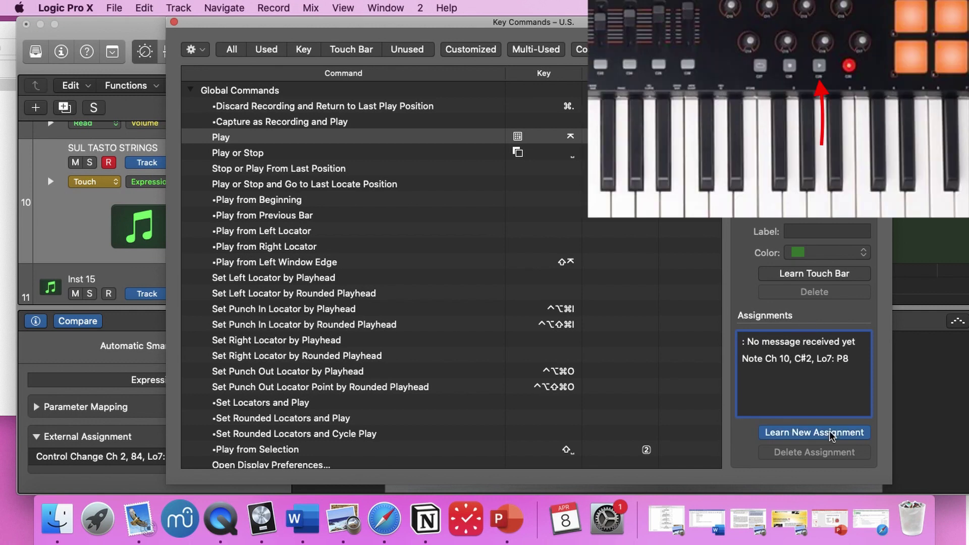
pyautogui.click(173, 22)
# - Start and stop playback from bar 1 to confirm the transport responds
pyautogui.press('space')
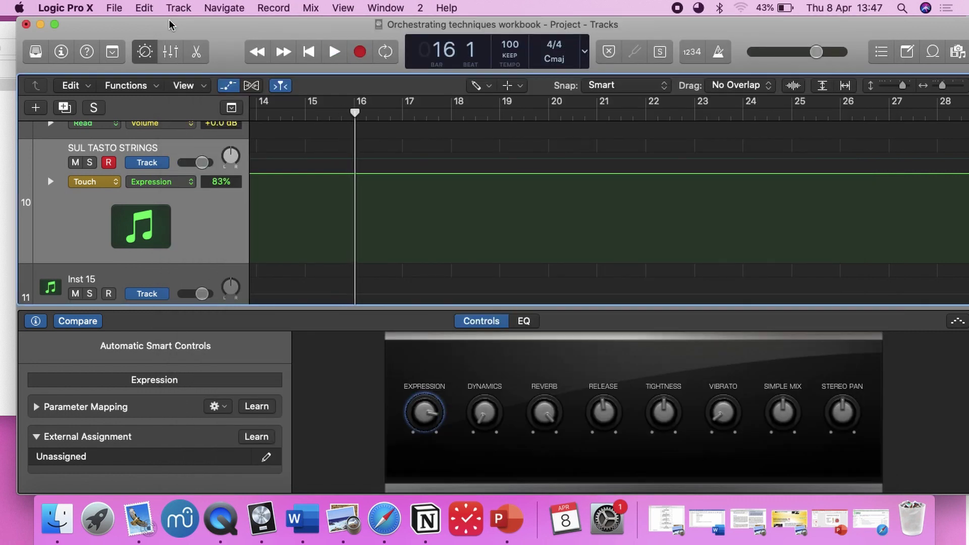
pyautogui.press('Return')
pyautogui.press('space')
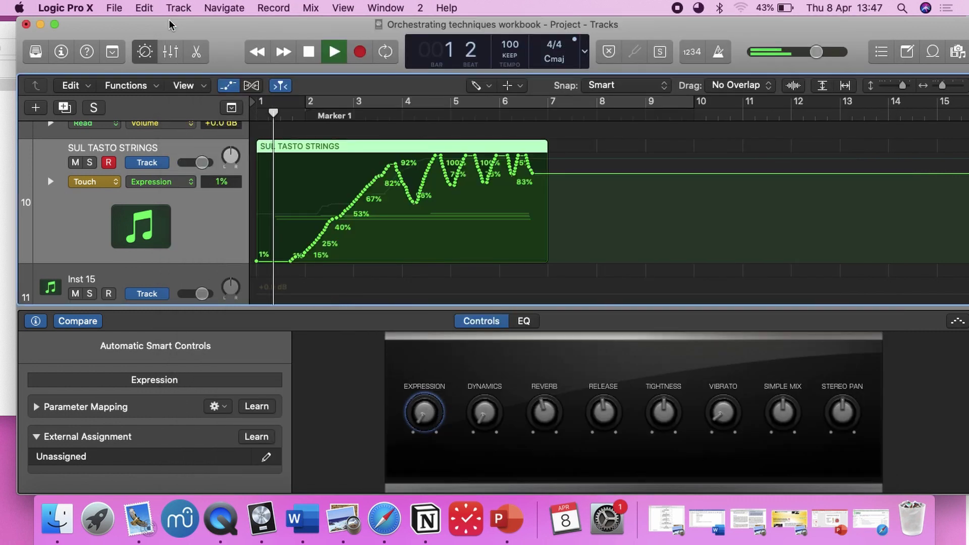
pyautogui.press('space')
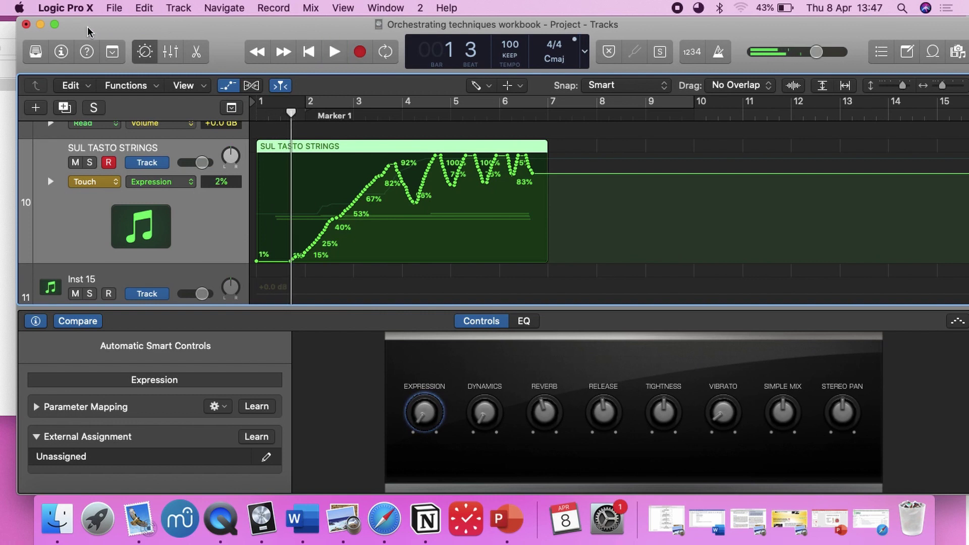
# - Search Key Commands for RECO and relearn Record's assignment as Control Change Ch 2, 118
pyautogui.click(81, 8)
pyautogui.moveTo(103, 76)
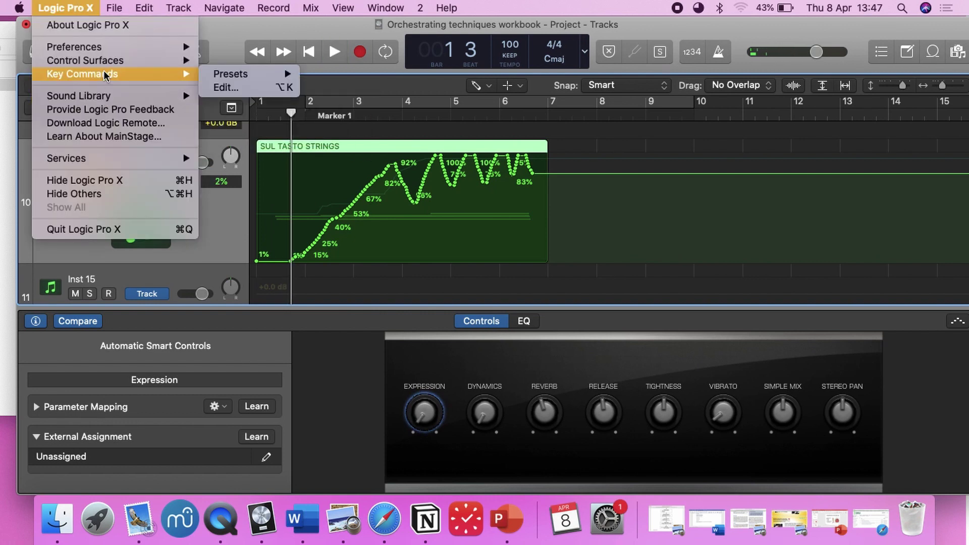
pyautogui.click(244, 87)
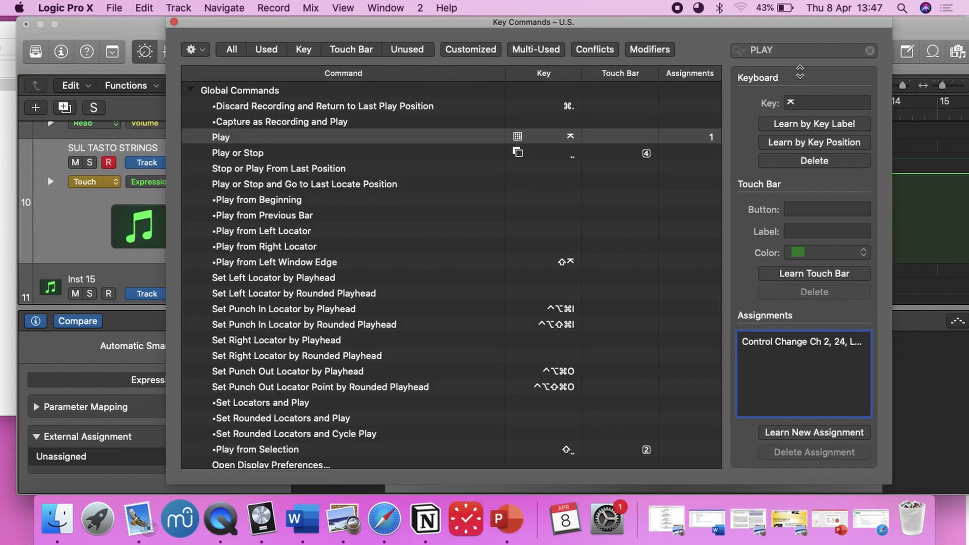
pyautogui.click(869, 51)
pyautogui.write('RECORD')
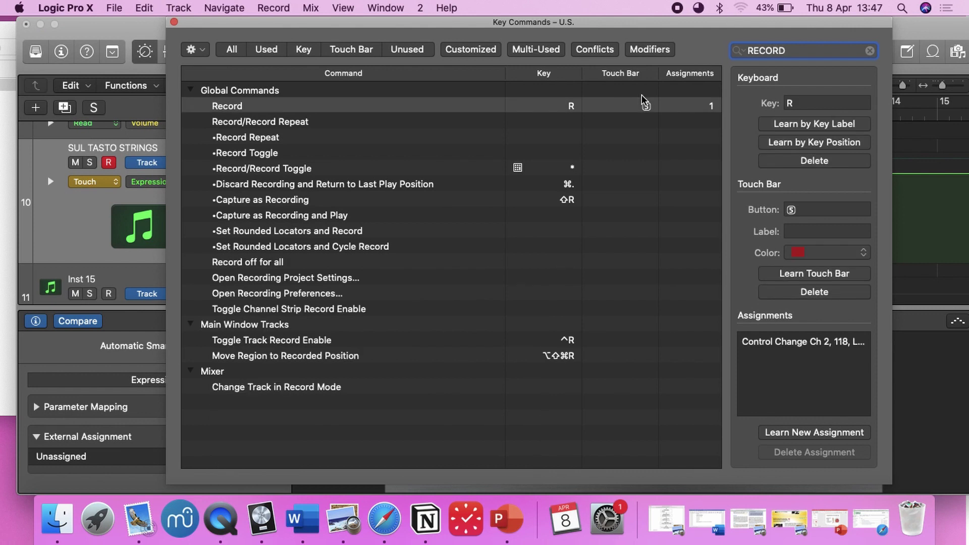
pyautogui.click(812, 347)
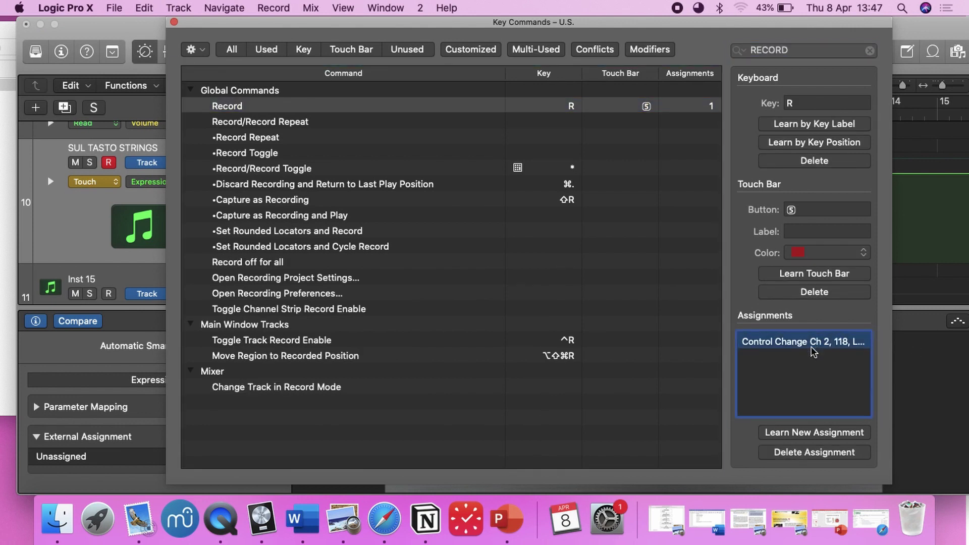
pyautogui.click(814, 453)
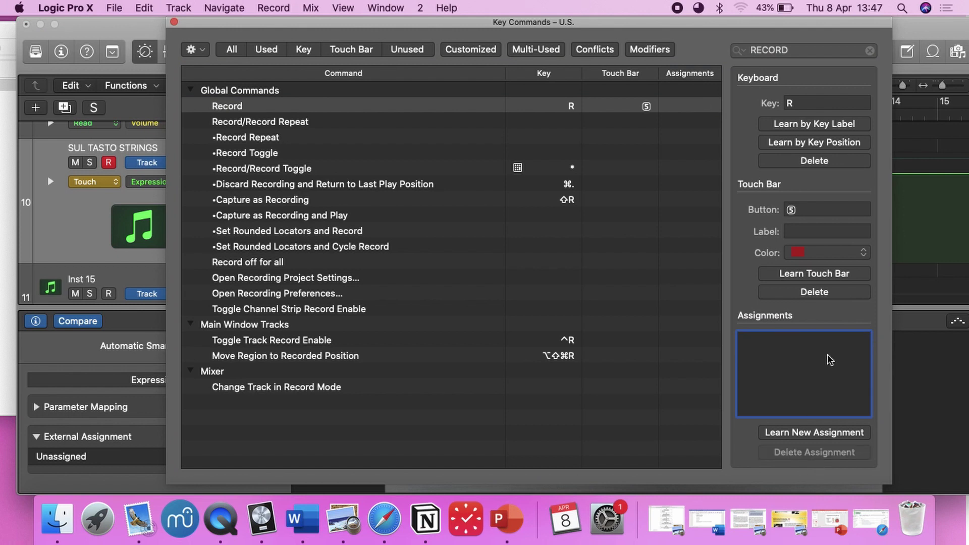
pyautogui.click(838, 436)
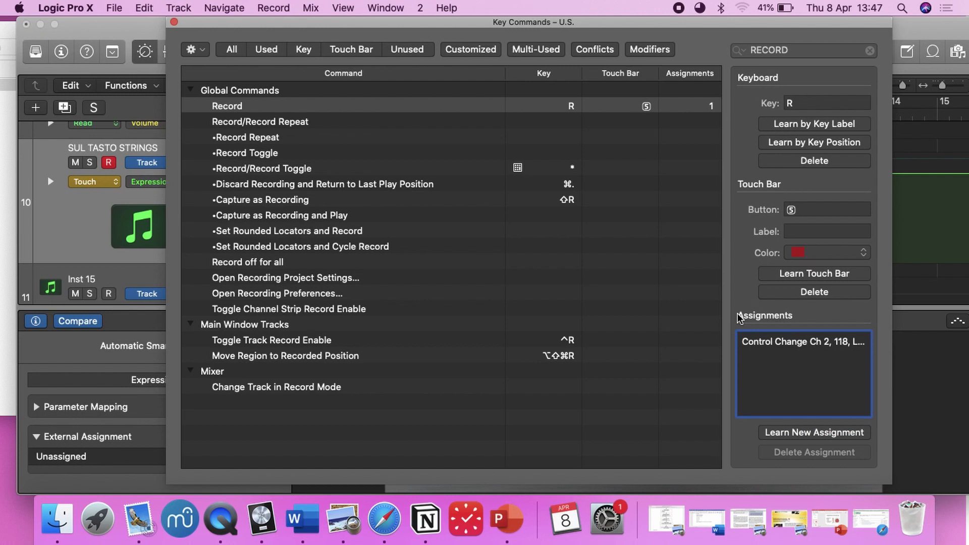
pyautogui.click(173, 23)
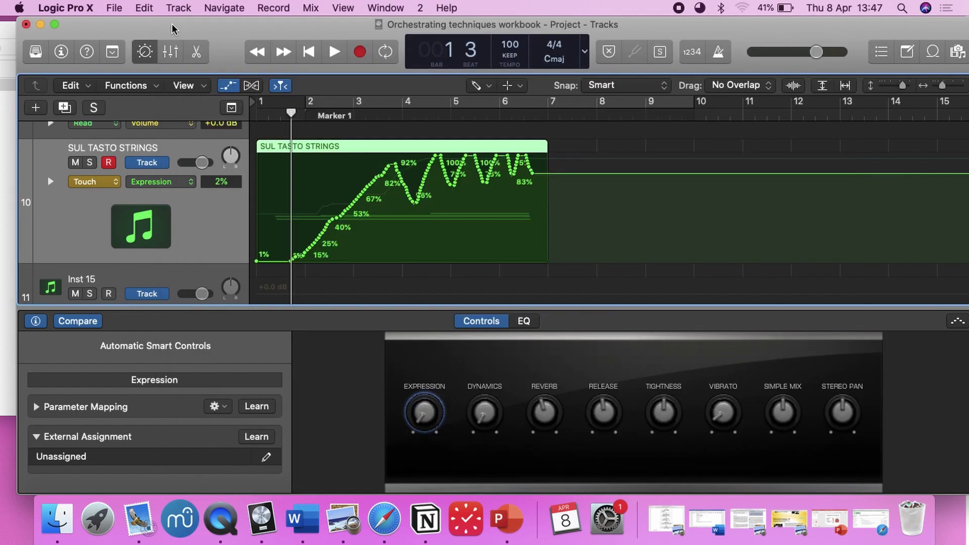
# - Record a short pass from bar 1 on SUL TASTO STRINGS, capturing Expression automation
pyautogui.press('Return')
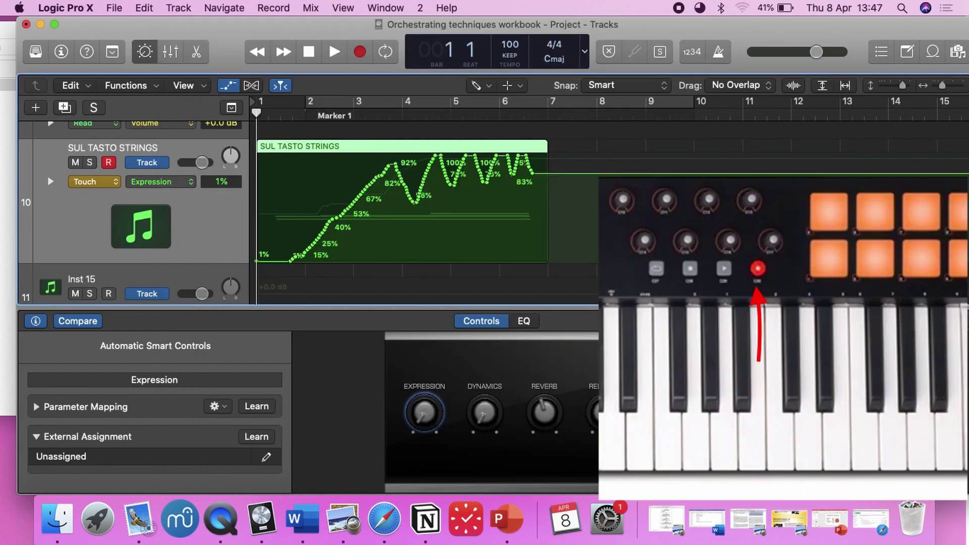
pyautogui.press('r')
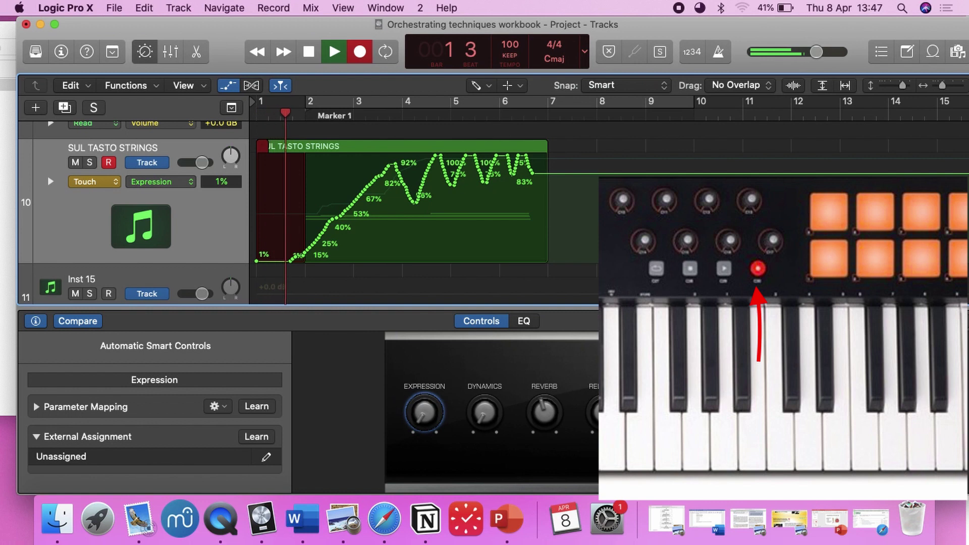
pyautogui.press('space')
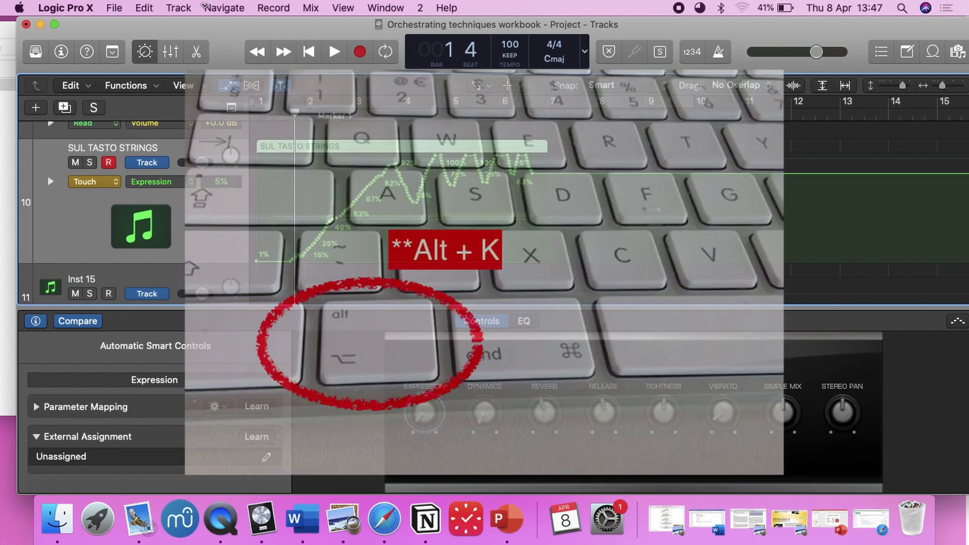
# - Look over the Logic Pro X menu's key command settings, then dismiss it without changes
pyautogui.click(82, 6)
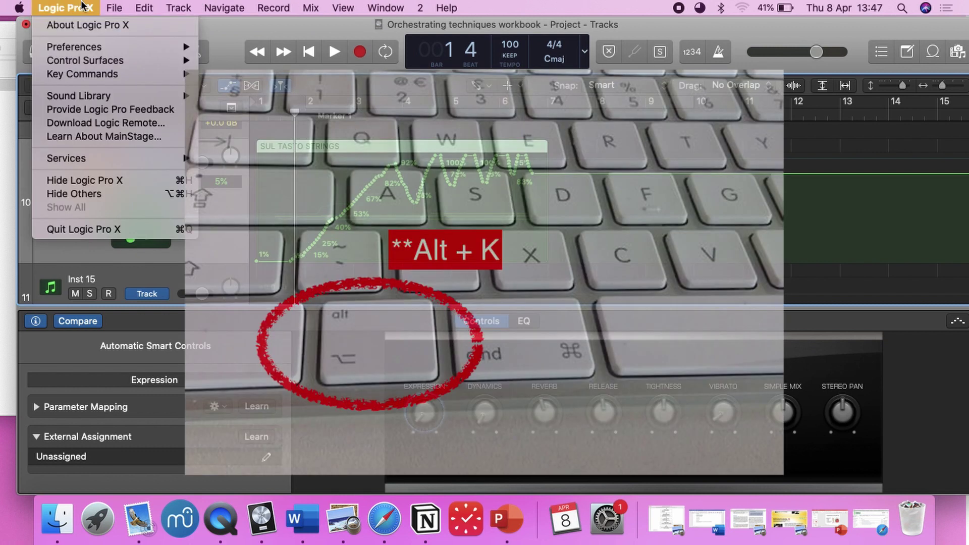
pyautogui.moveTo(175, 80)
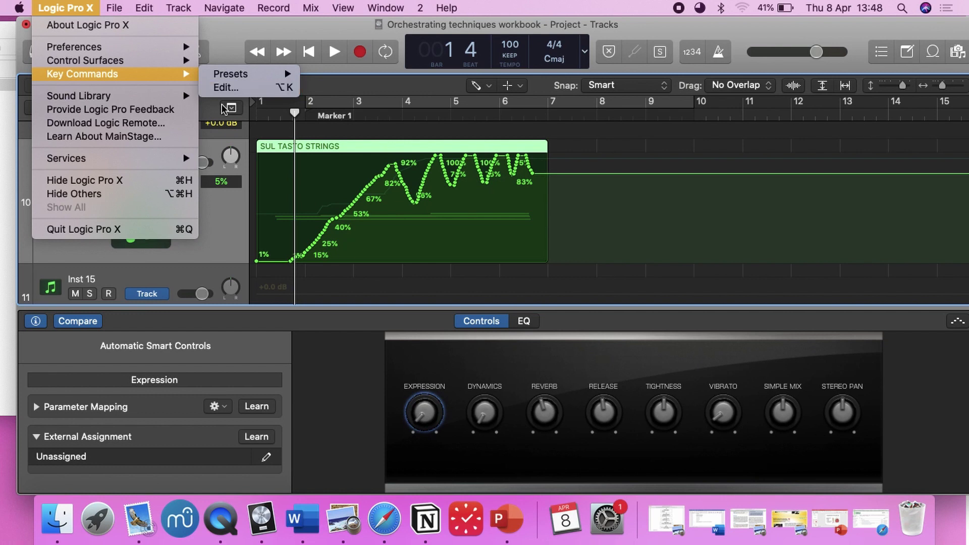
pyautogui.click(308, 371)
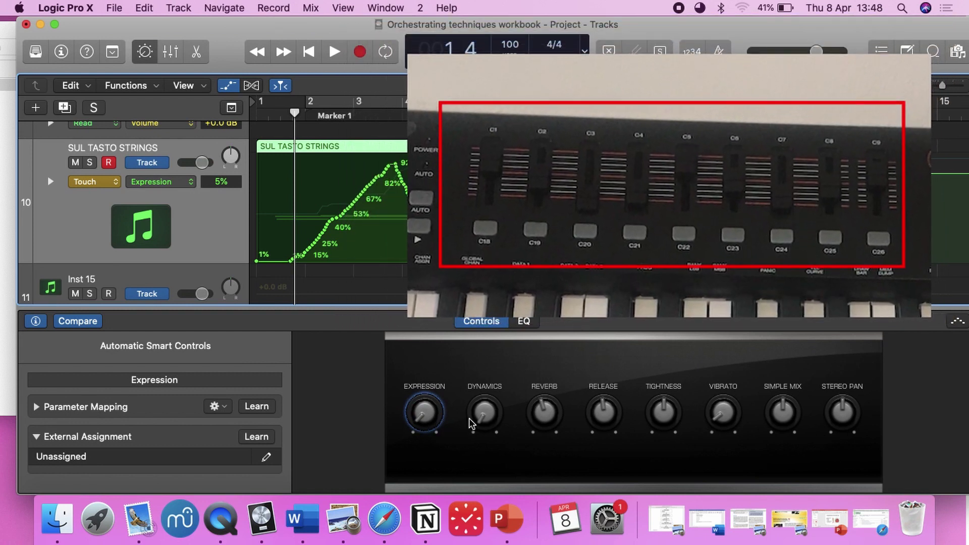
pyautogui.scroll(-5, 162, 170)
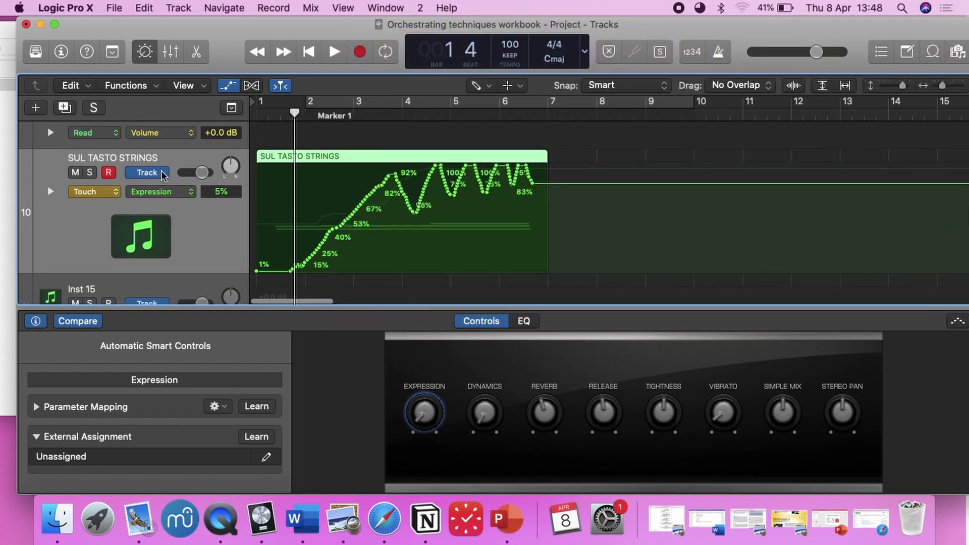
# - Show the Smart Controls pane with its inspector, turning off comparison with saved settings
pyautogui.scroll(2, 162, 175)
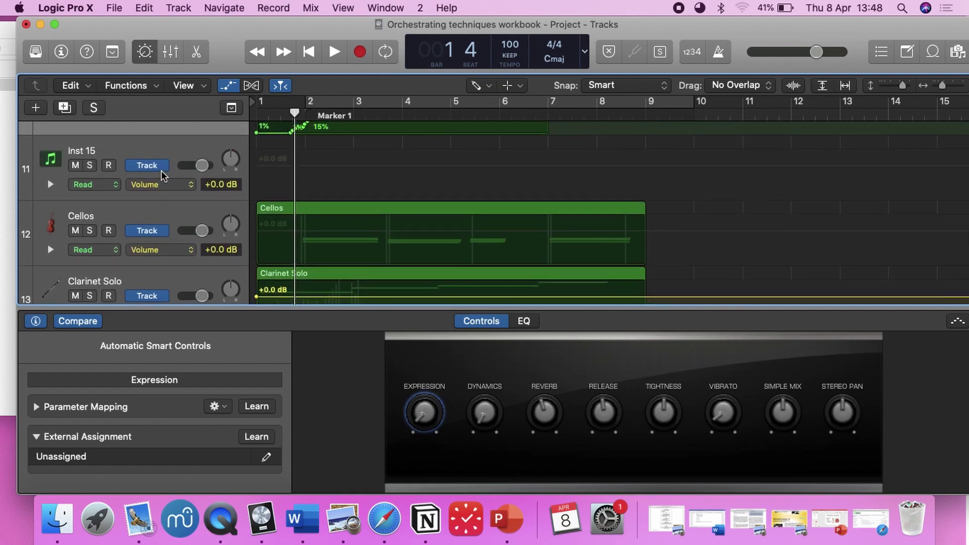
pyautogui.press('b')
pyautogui.press('b')
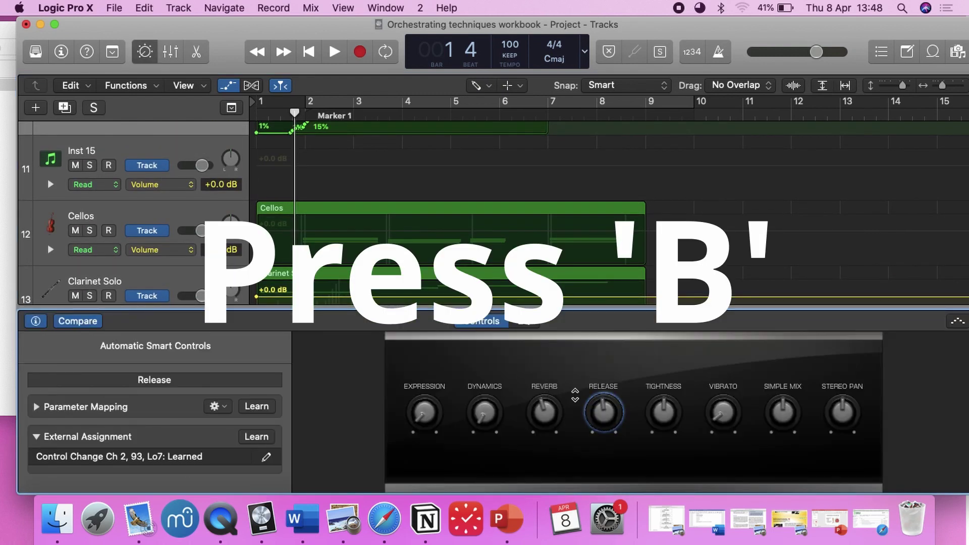
pyautogui.click(36, 321)
pyautogui.click(35, 321)
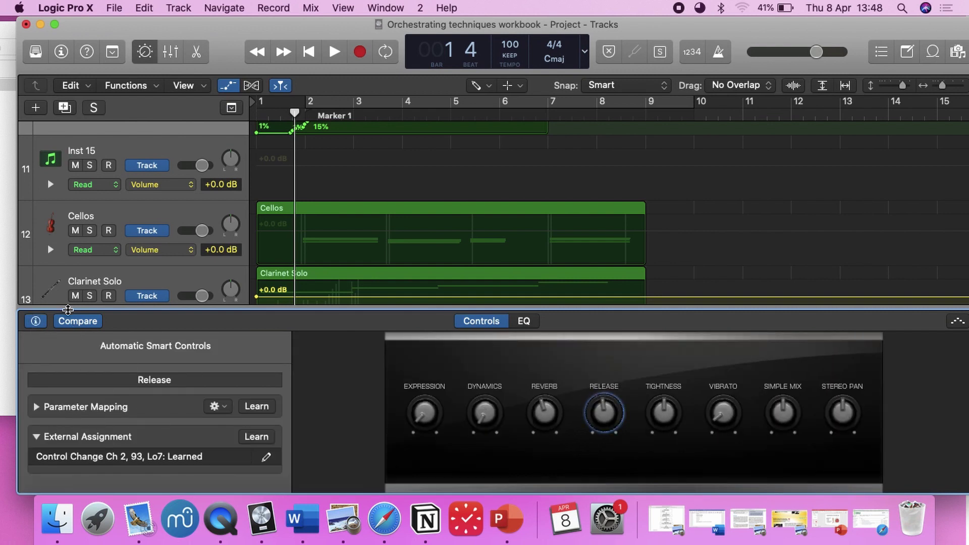
pyautogui.click(77, 321)
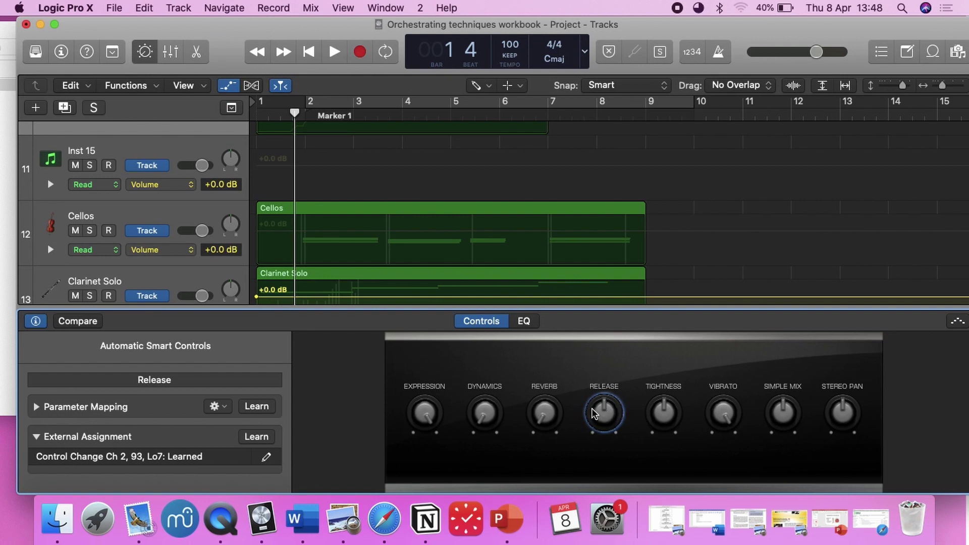
# - Learn hardware knob assignments for the Expression and Dynamics Smart Controls
pyautogui.click(433, 415)
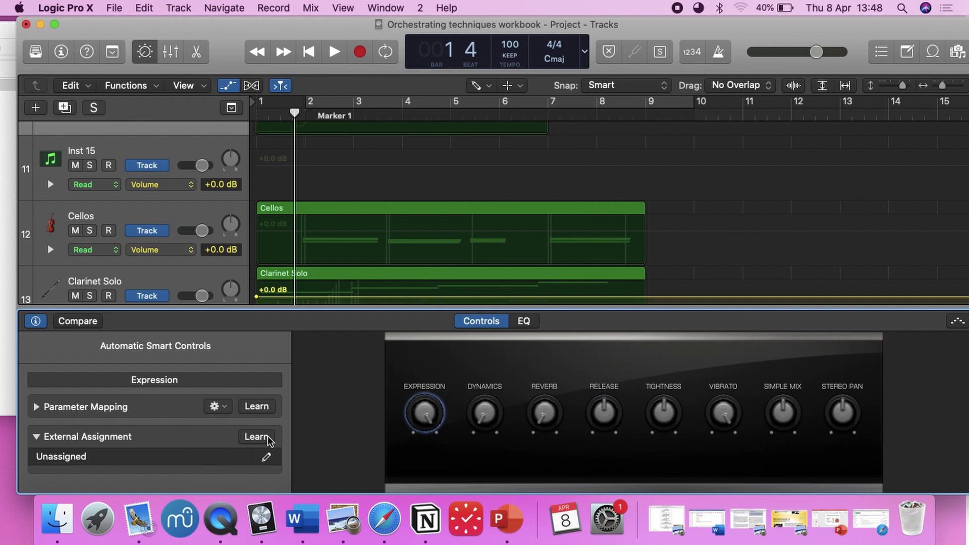
pyautogui.click(37, 437)
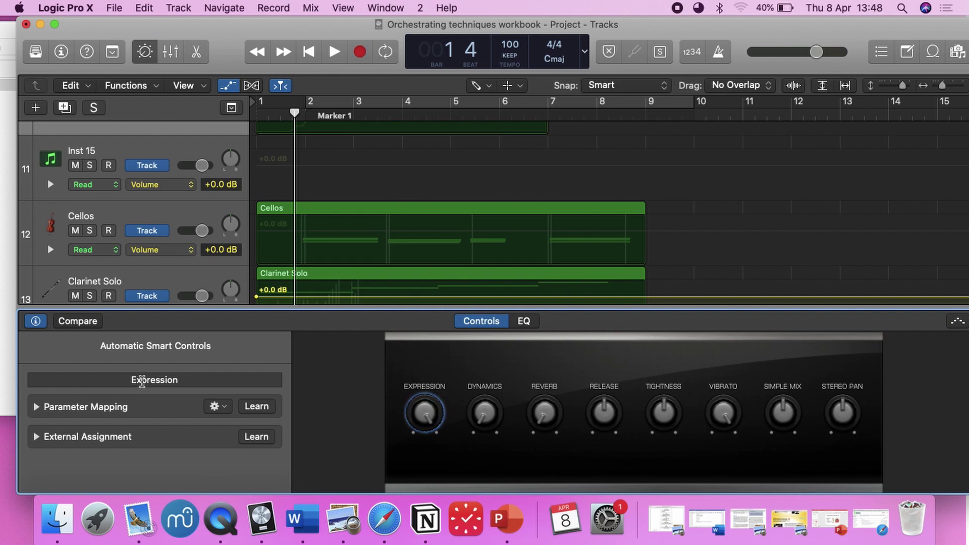
pyautogui.click(250, 440)
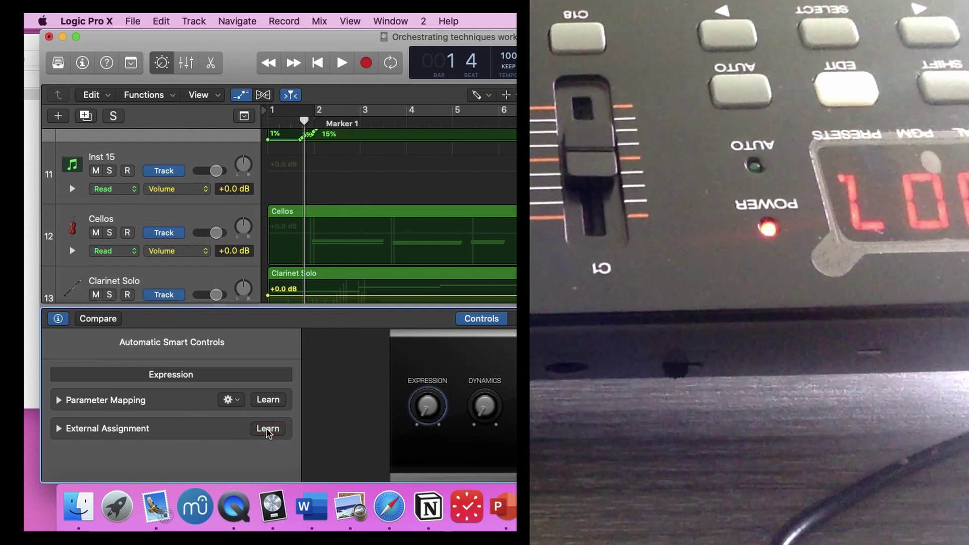
pyautogui.click(484, 406)
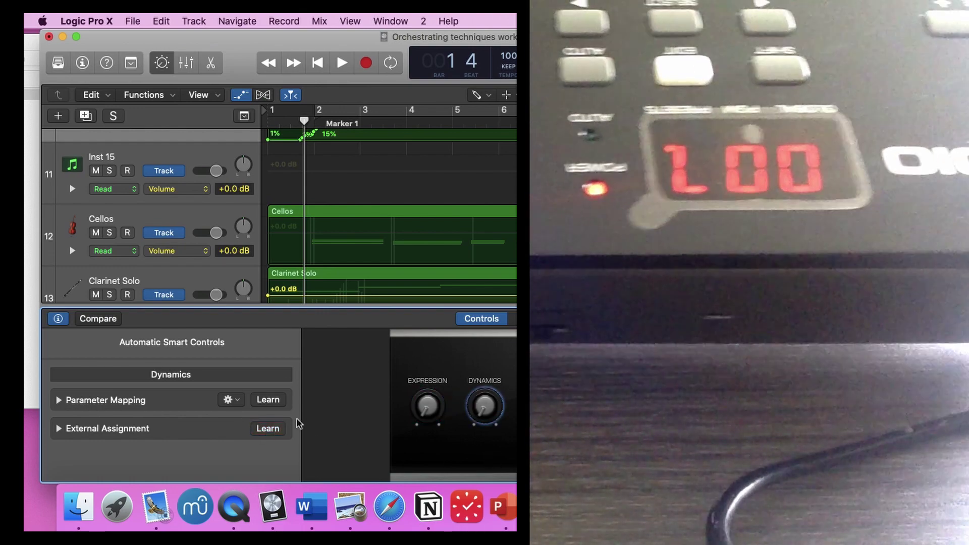
pyautogui.click(267, 428)
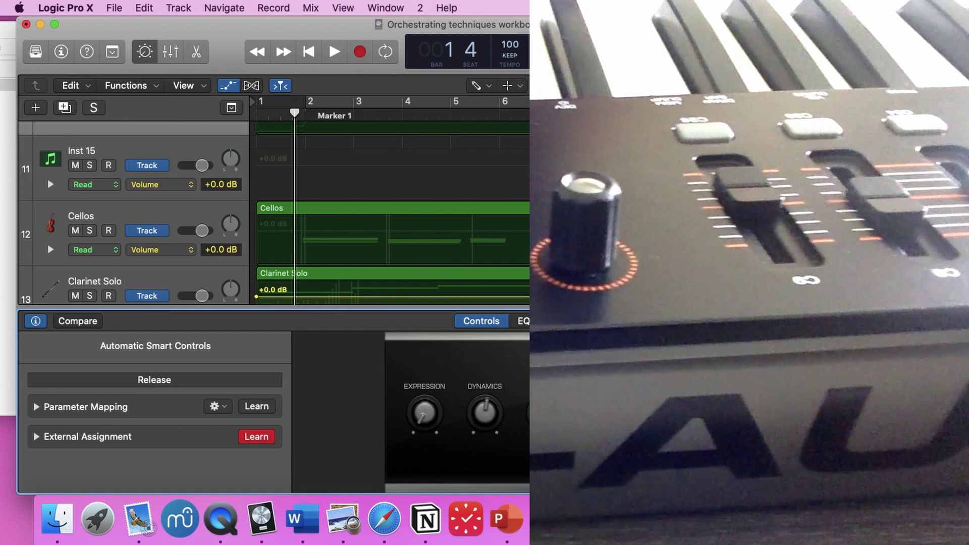
# - Select the Cellos R track and show its Smart Controls
pyautogui.press('b')
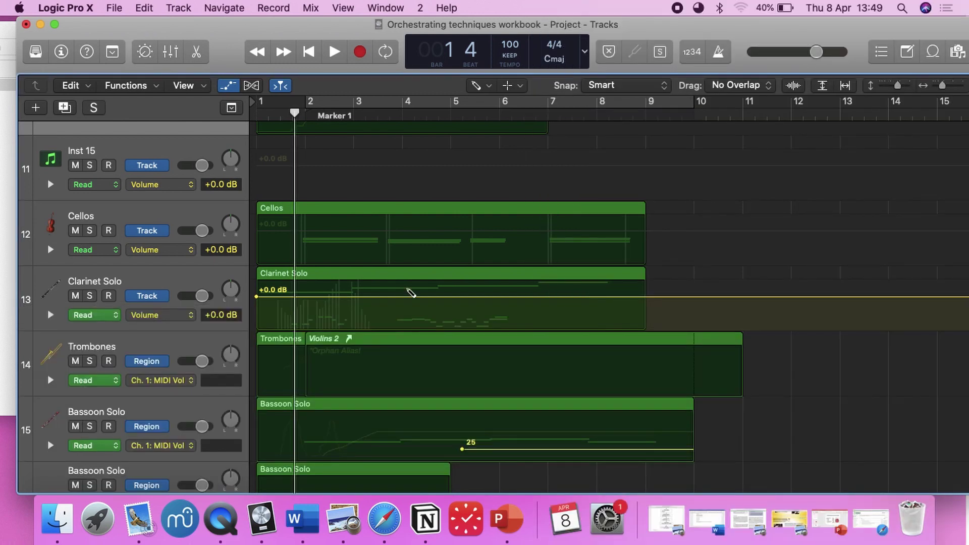
pyautogui.scroll(8, 201, 206)
pyautogui.scroll(10, 201, 205)
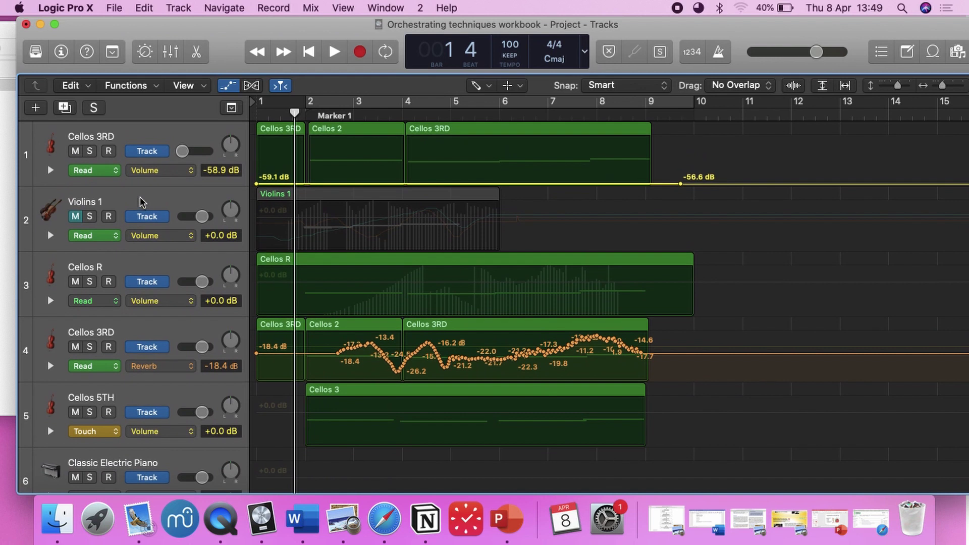
pyautogui.click(128, 261)
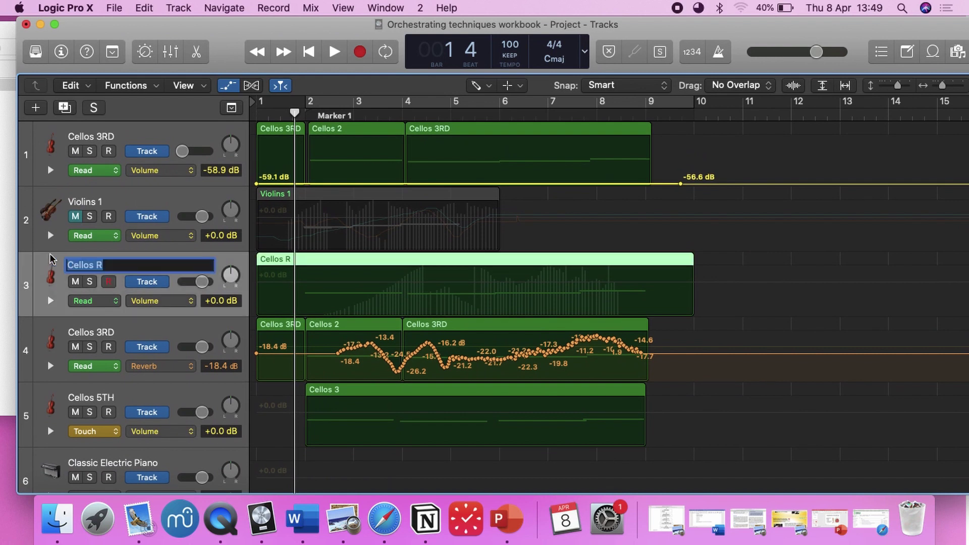
pyautogui.press('b')
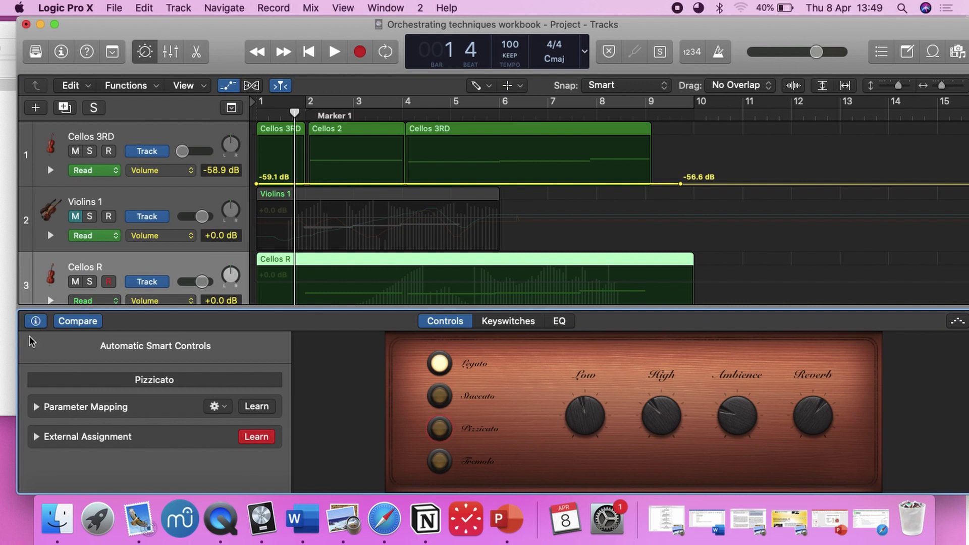
# - Map controller knobs to the Reverb and Ambience controls, then hide Smart Controls
pyautogui.click(257, 436)
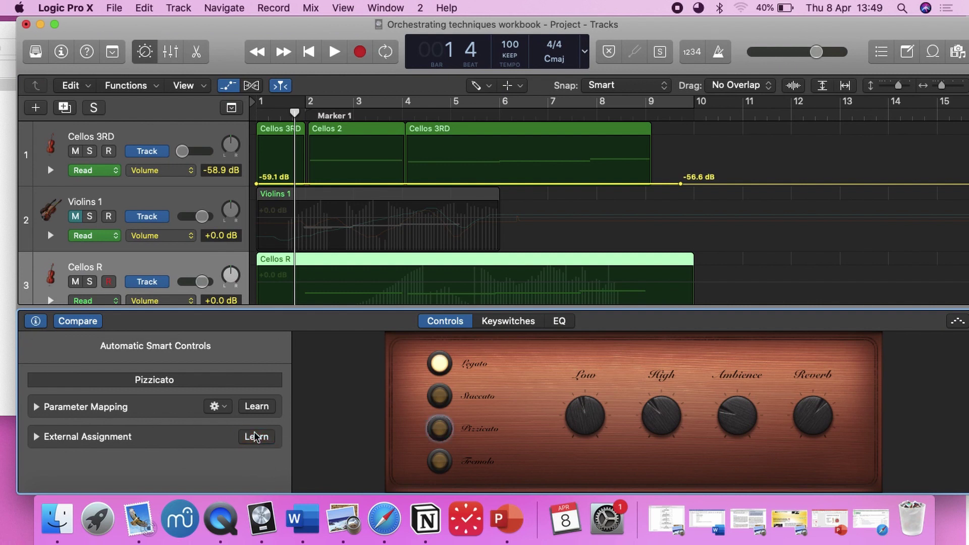
pyautogui.click(810, 419)
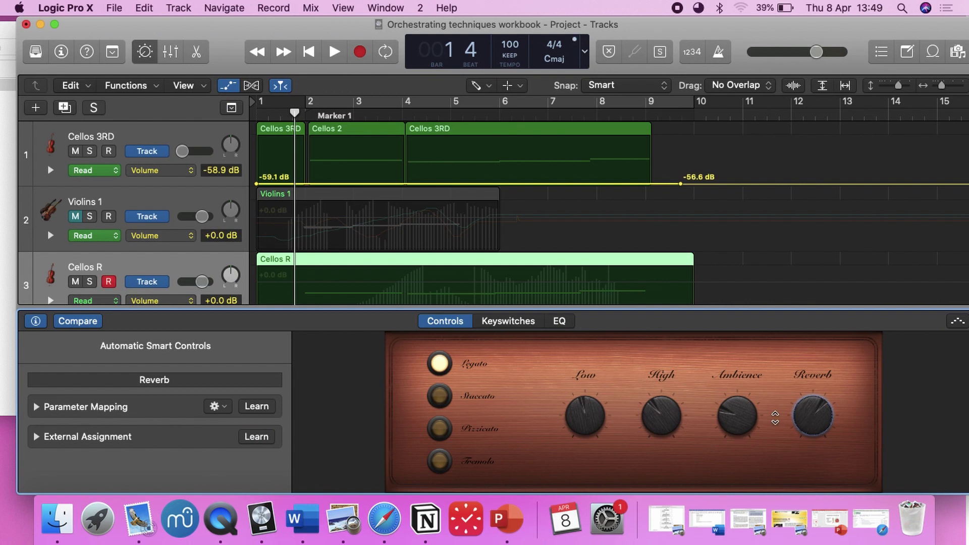
pyautogui.click(249, 438)
pyautogui.click(744, 416)
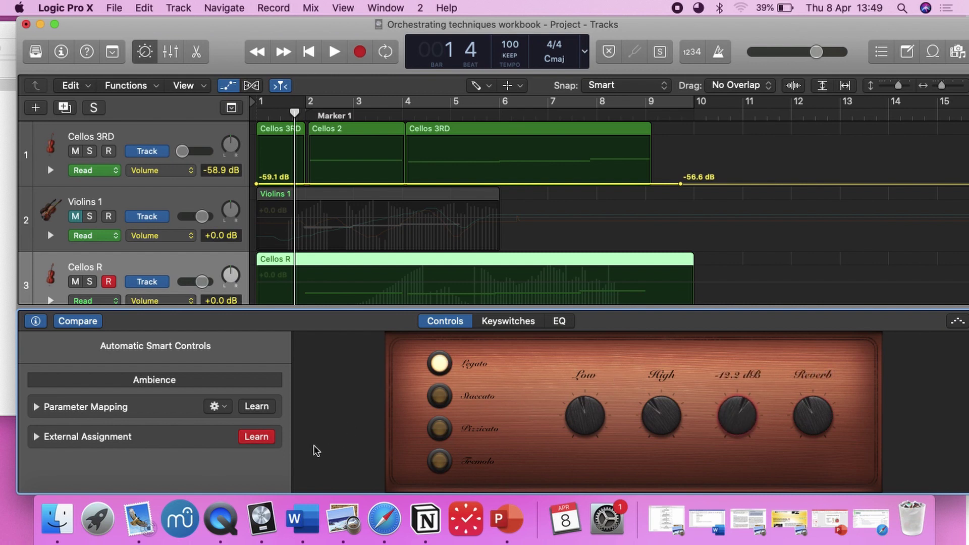
pyautogui.click(268, 437)
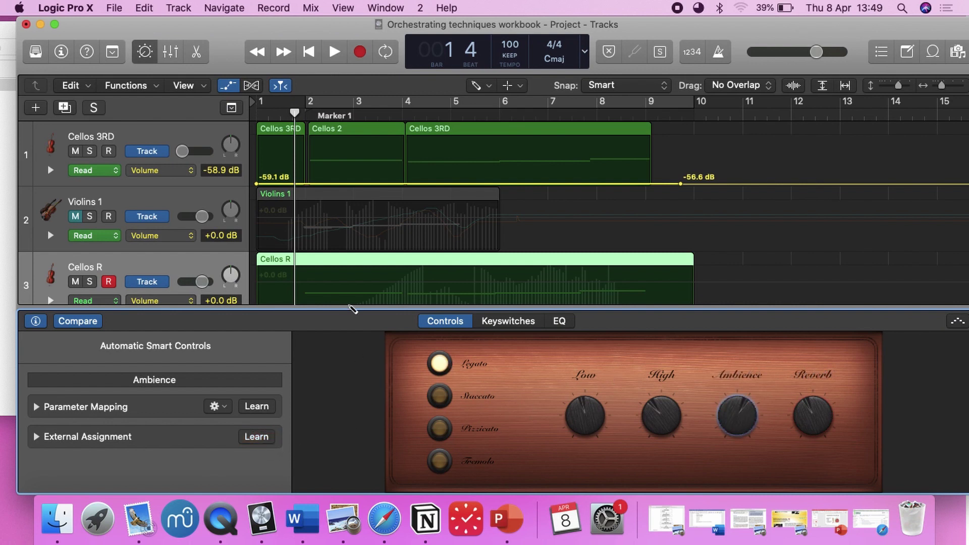
pyautogui.press('b')
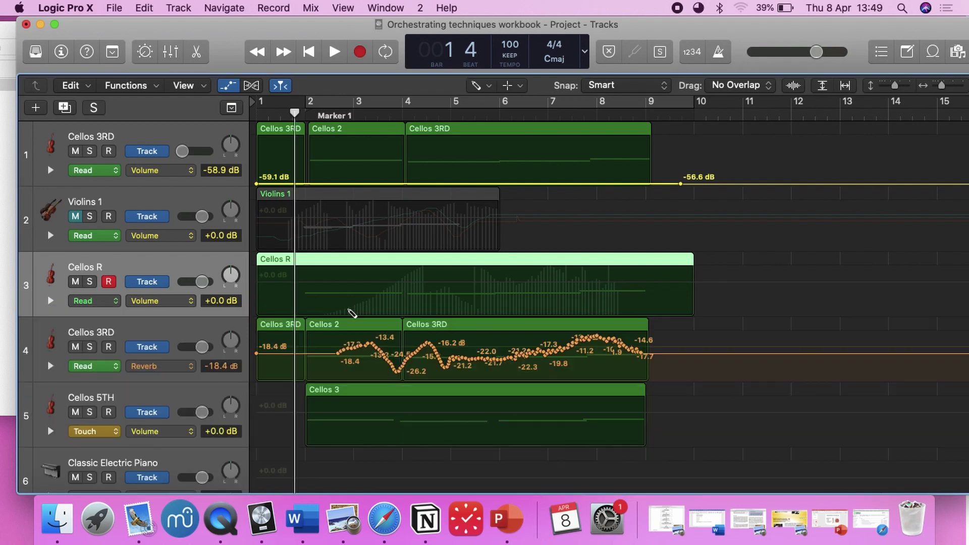
pyautogui.scroll(-1, 408, 233)
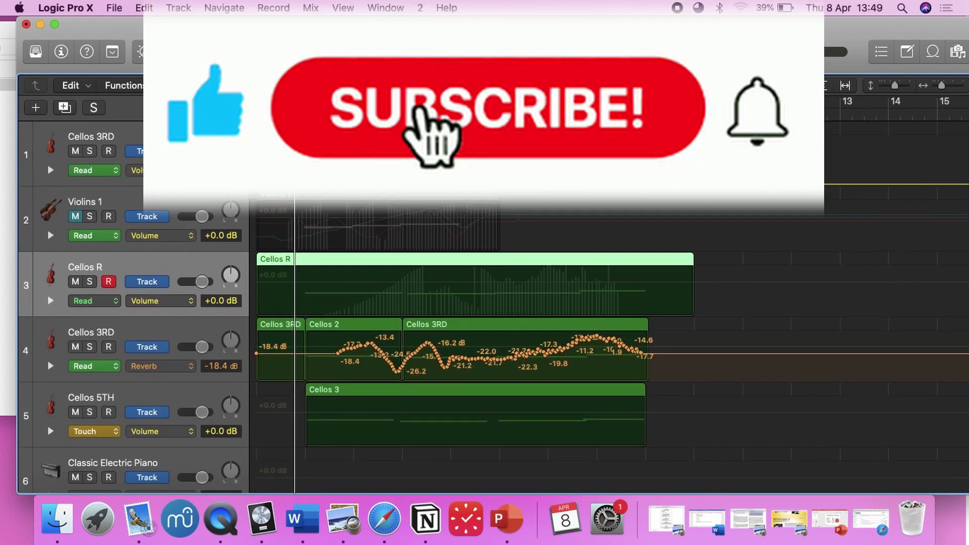